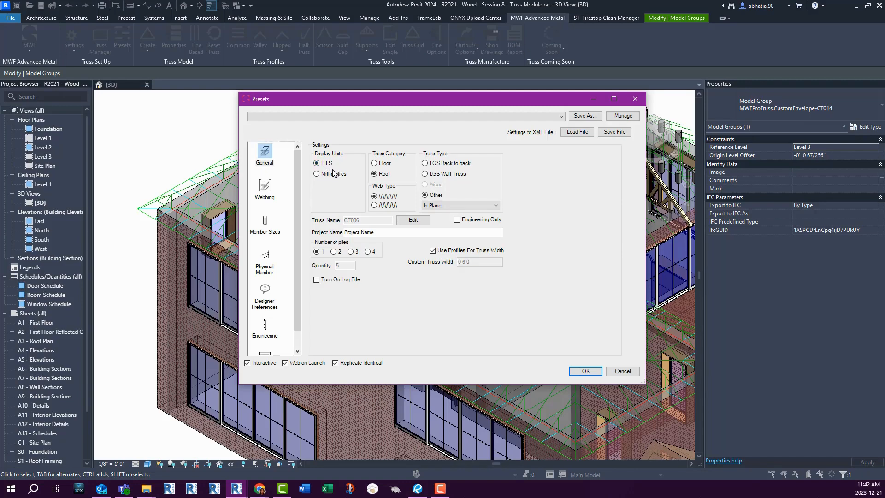
Step: Send section 400S200-54(33) to the head of the top chord size list and apply that list to all member types
left_click(266, 188)
left_click(271, 225)
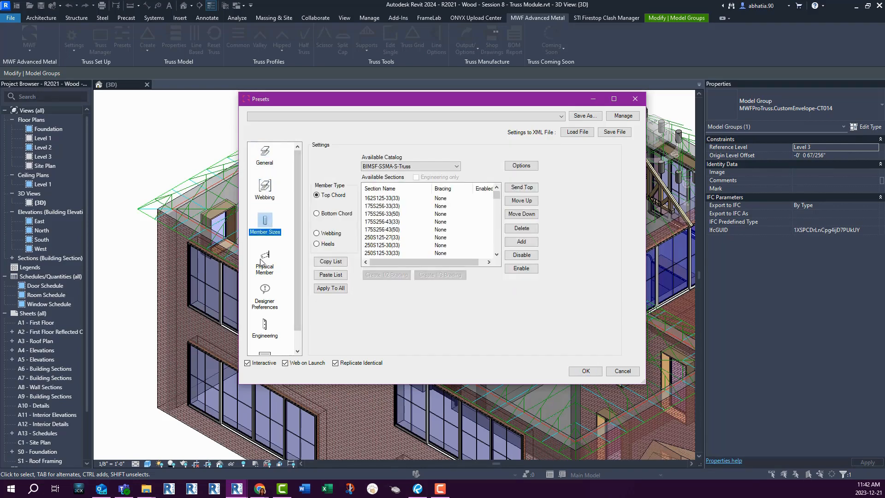
scroll(378, 245, "down", 4)
scroll(377, 244, "down", 5)
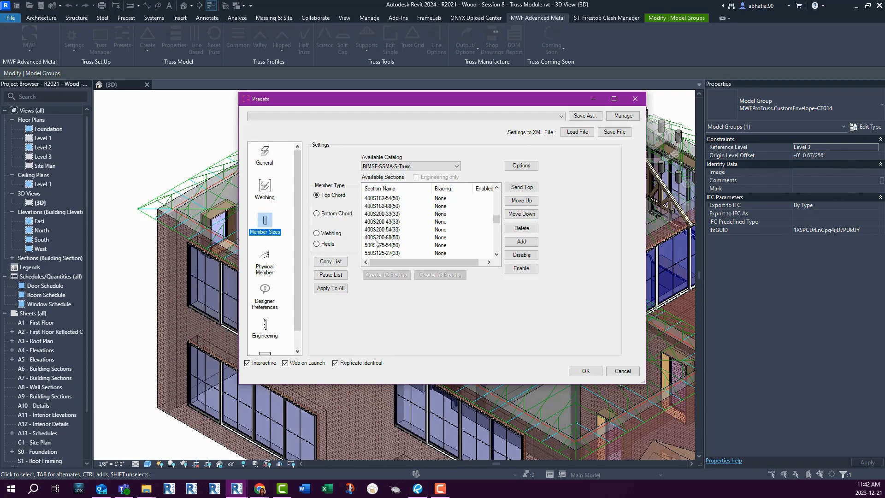
left_click(386, 230)
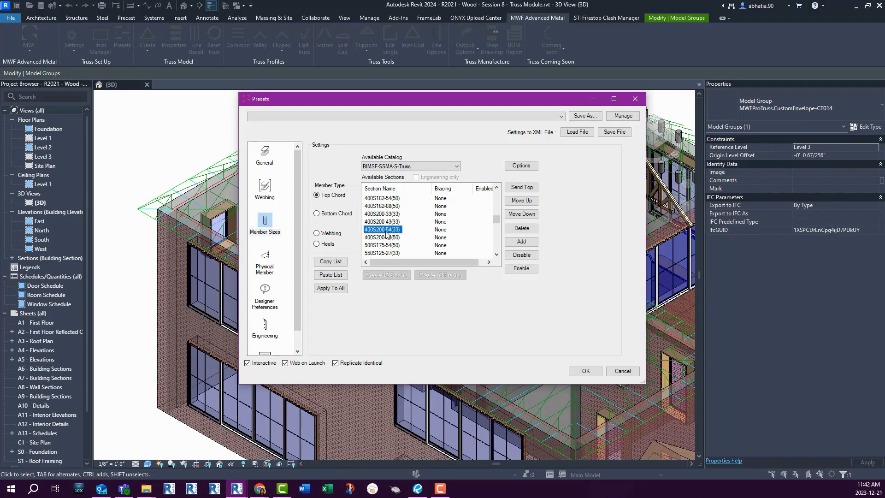
left_click(530, 188)
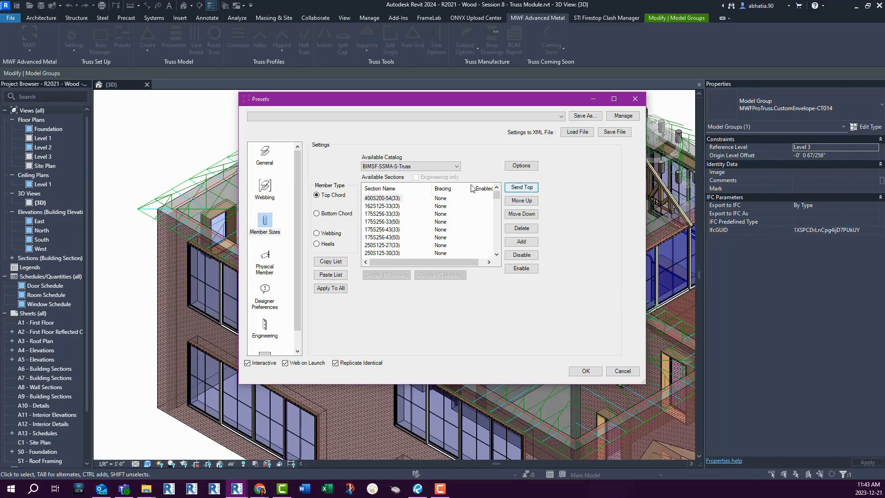
left_click(327, 289)
left_click(327, 235)
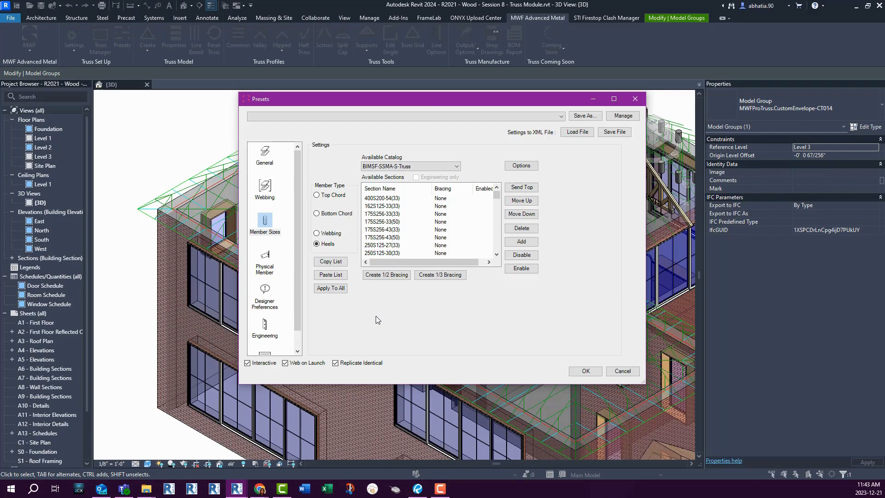
Step: Set the webbing's top and bottom maximum spacing to 3-0-0 and accept the presets to launch the Truss Designer
left_click(273, 184)
left_click(266, 162)
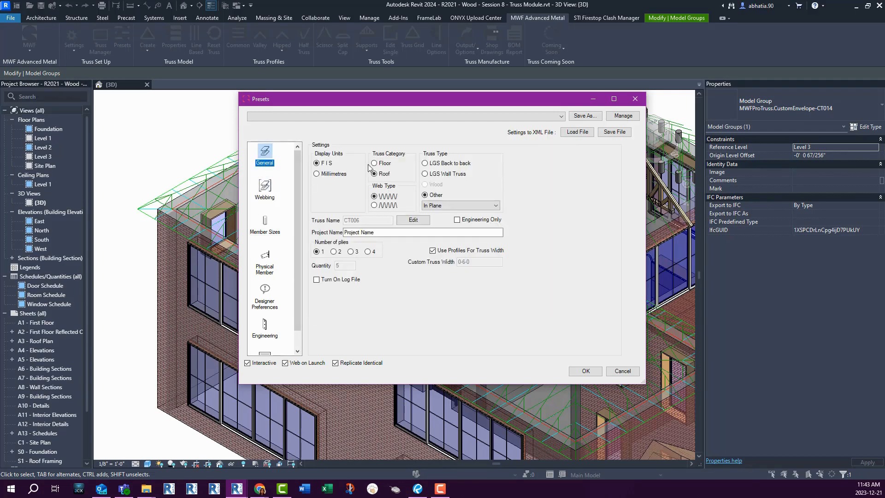
left_click(267, 188)
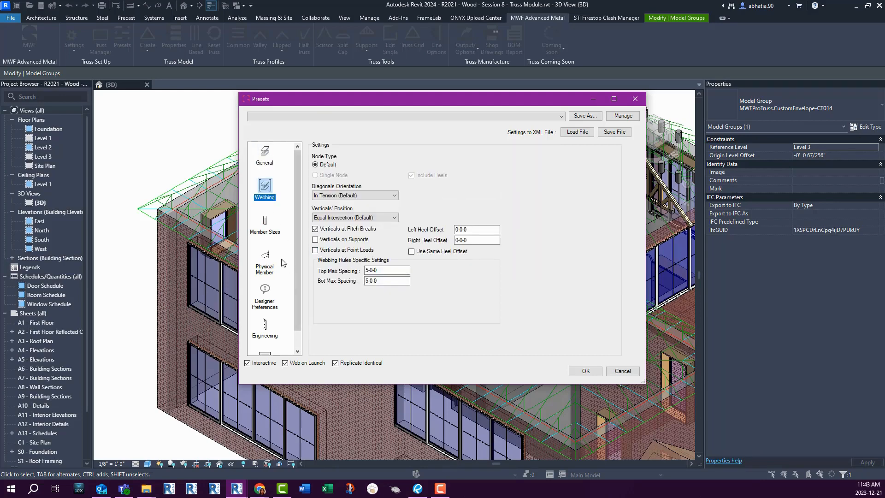
left_click(270, 233)
left_click(266, 186)
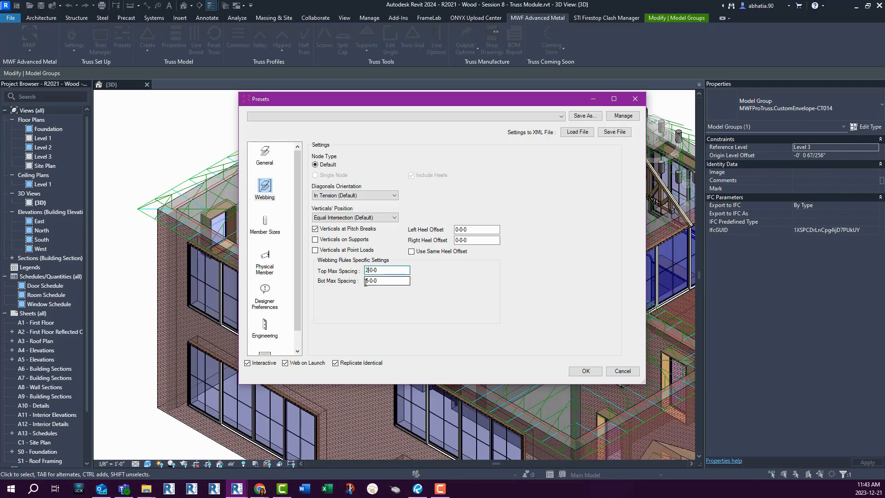
type("2")
type("3")
left_click(368, 282)
scroll(297, 318, "down", 2)
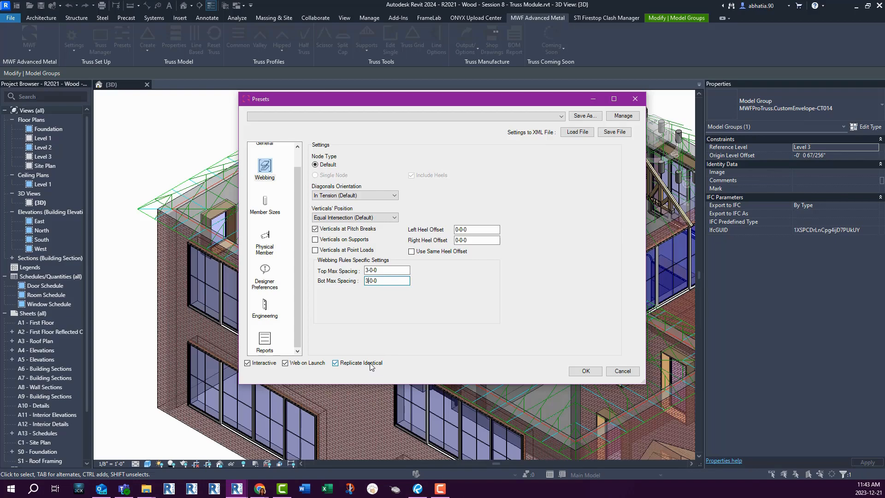
left_click(595, 372)
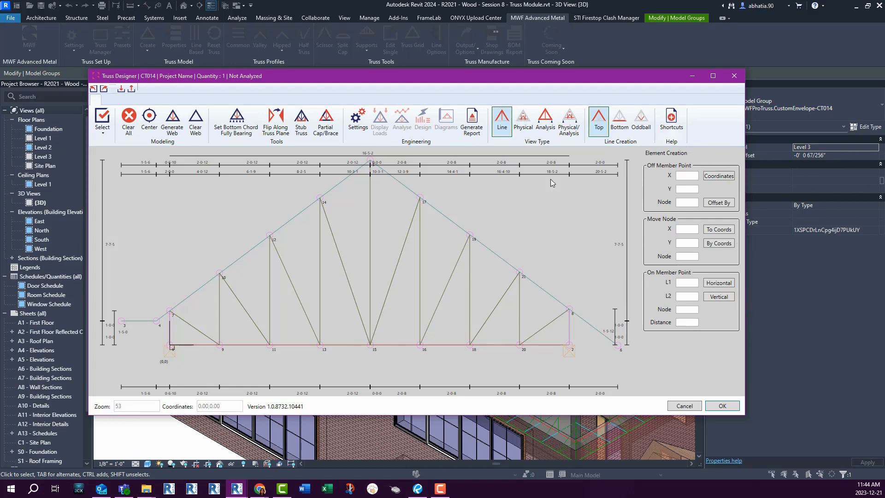
Step: Select node 12 on the left top chord and review its coordinate and node fields for element creation
left_click(269, 235)
double_click(682, 203)
left_click_drag(689, 257, 677, 257)
left_click_drag(689, 310, 669, 310)
left_click(685, 175)
left_click_drag(693, 176, 675, 190)
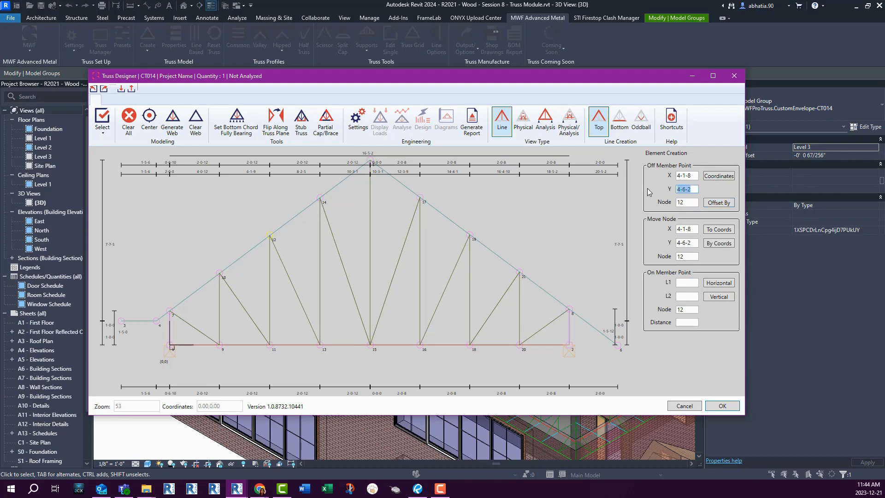
Step: Create an off-member point offset 1' in X and 1' in Y from node 12
type("1-")
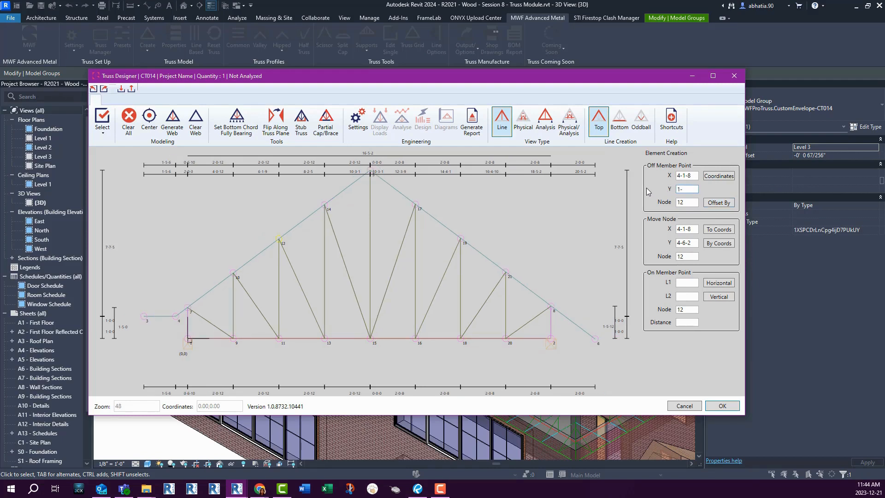
type("0-0")
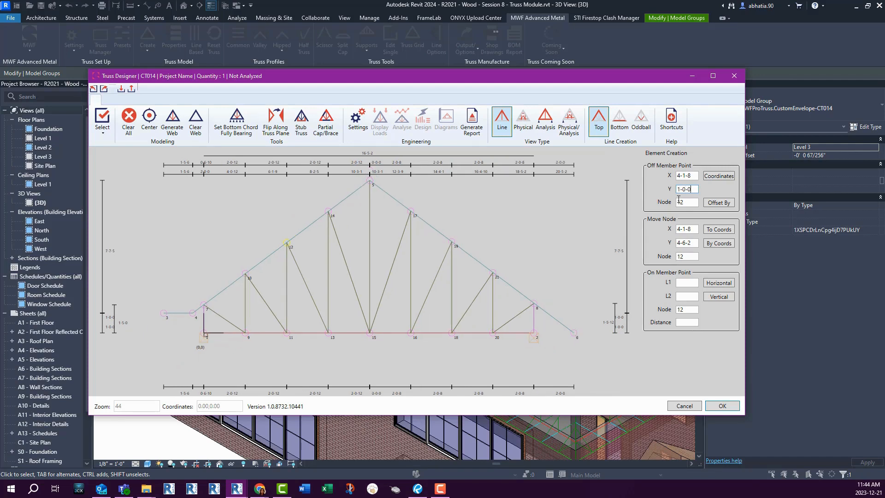
left_click(697, 177)
type("1")
type("0-")
type("6")
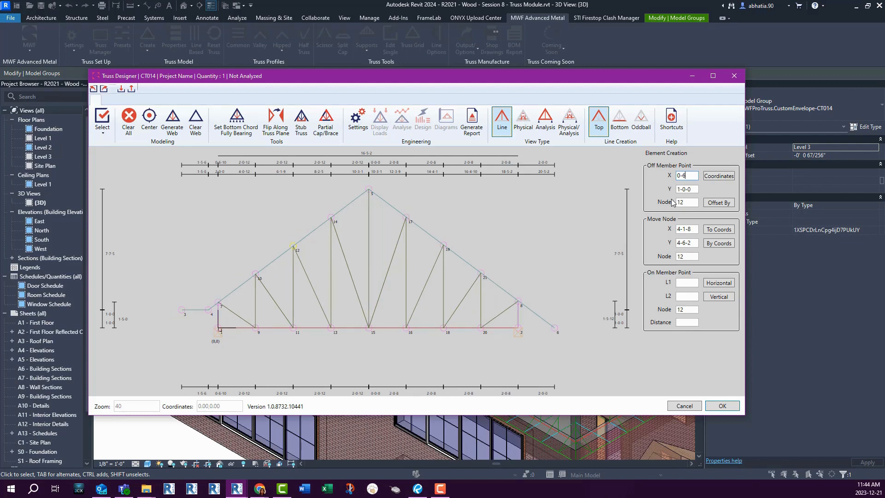
type("-0")
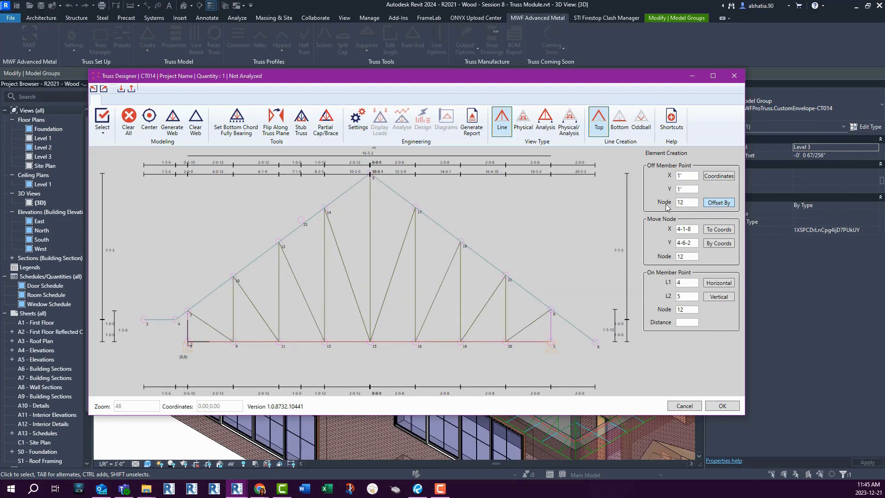
Step: Create an off-member point at node 12's own coordinates, X 4-1-8 and Y 4-6-2, and delete it
scroll(295, 219, "up", 1)
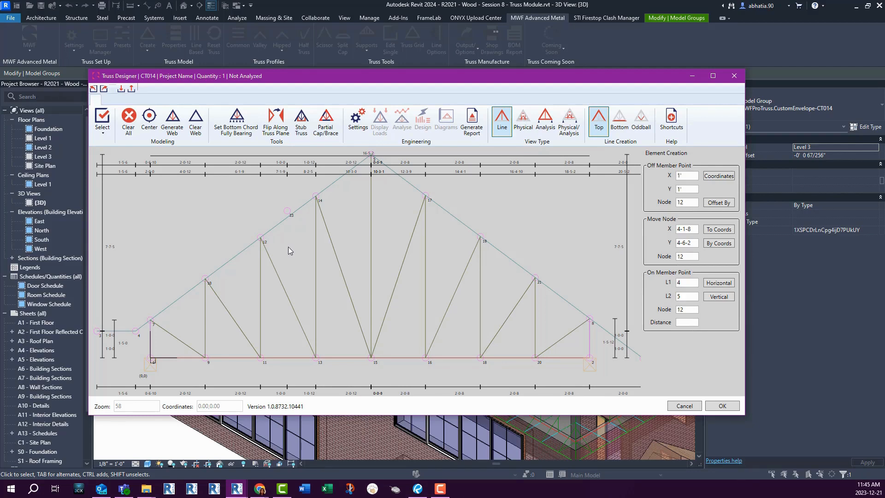
middle_click_drag(193, 266, 190, 264)
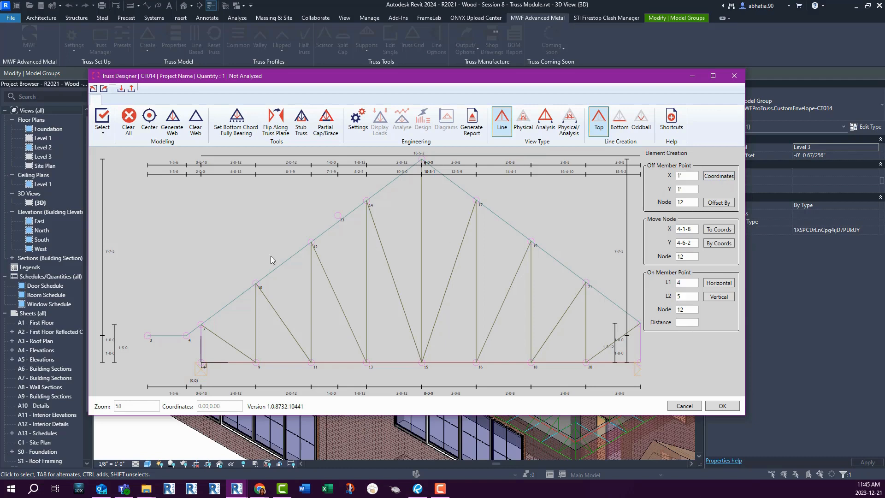
left_click(312, 241)
left_click_drag(681, 176, 675, 181)
key("BackSpace")
type("4-1-8")
left_click(731, 176)
scroll(307, 224, "down", 5)
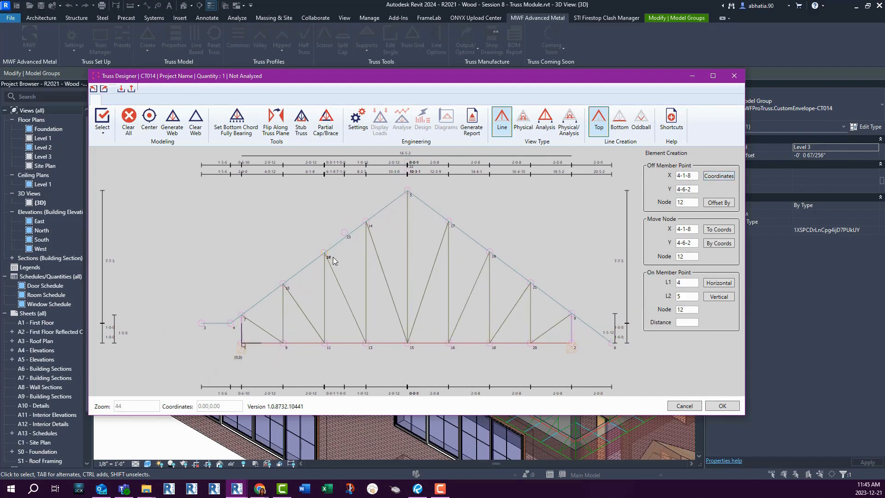
scroll(334, 259, "up", 1)
key("Delete")
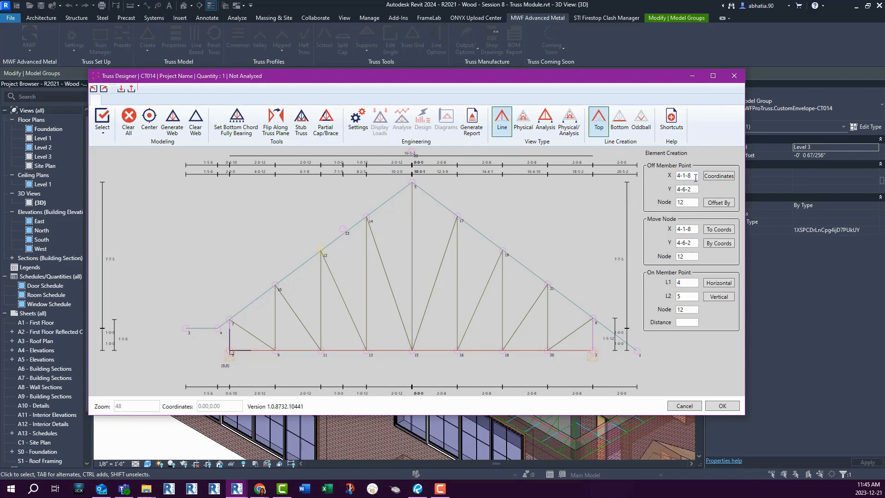
Step: Create an off-member point at coordinates X 5-1-8, Y 4-6-2
left_click_drag(679, 174, 682, 175)
type("5")
left_click(714, 180)
Step: Move node 19 on the right top chord to coordinates X 12-4-1, Y 5-6-8
left_click(499, 249)
left_click(502, 250)
left_click(504, 255)
left_click(504, 251)
double_click(681, 243)
type("5")
left_click_drag(677, 230, 696, 230)
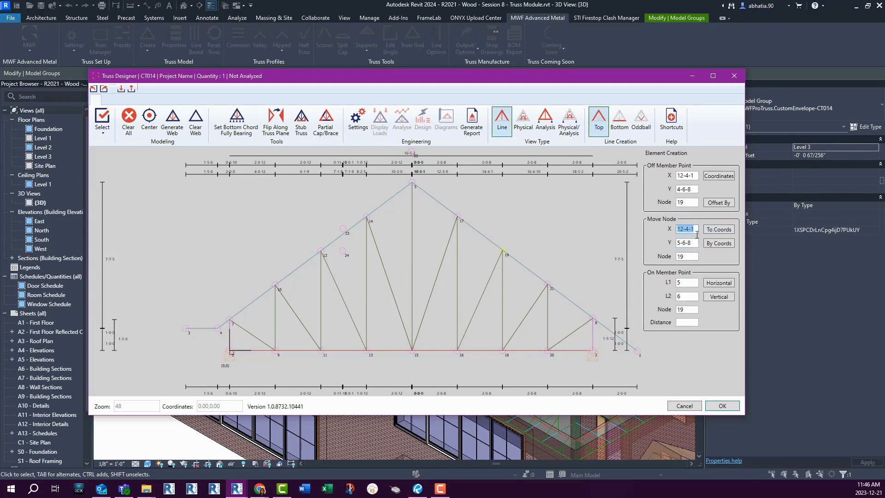
left_click(718, 231)
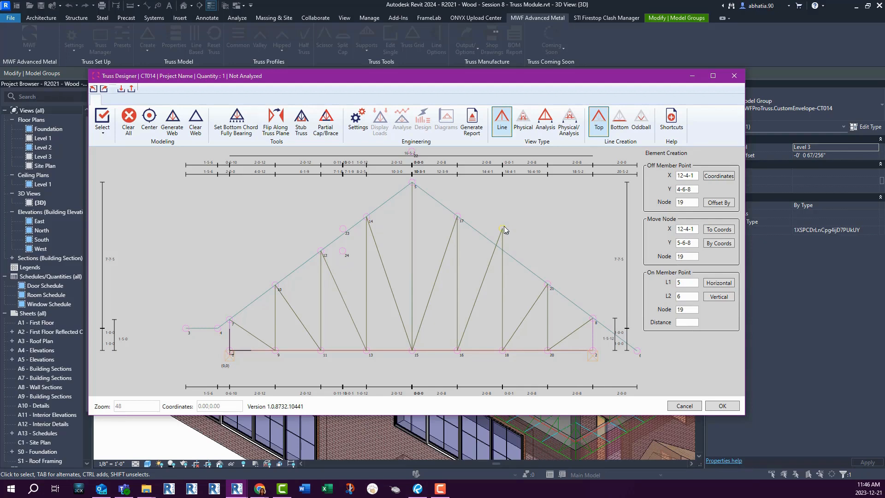
Step: Move node 19 by a relative distance of 1' in X and 1' in Y
left_click_drag(692, 243, 656, 246)
left_click(688, 244)
type("1'")
key("shift+Tab")
type("1'")
left_click(720, 244)
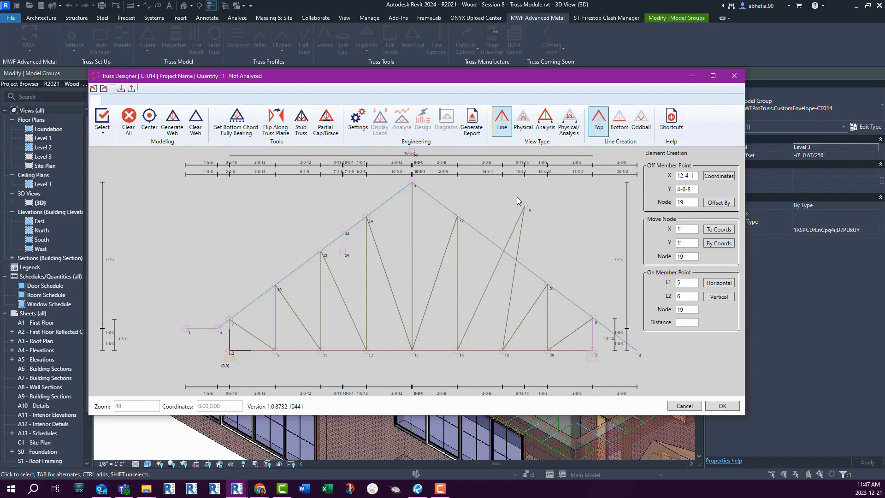
Step: Add an on-member point on the right top chord at a horizontal distance of 1' from node 21
left_click(678, 243)
double_click(684, 240)
left_click(549, 283)
left_click(533, 273)
double_click(692, 309)
left_click(686, 323)
type("1'")
left_click(721, 287)
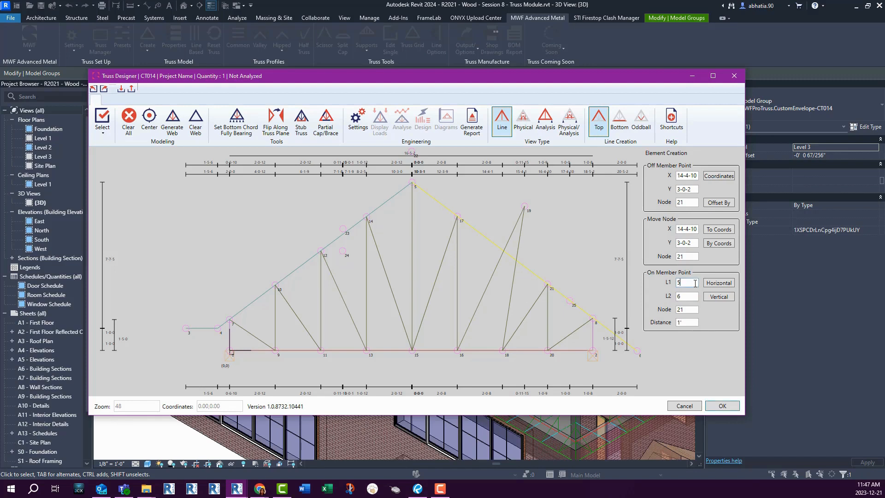
Step: Add an on-member point at a vertical distance of 1' from node 16 on the web between nodes 16 and 17
left_click(690, 299)
left_click(456, 351)
left_click(694, 282)
left_click(458, 284)
key("Tab")
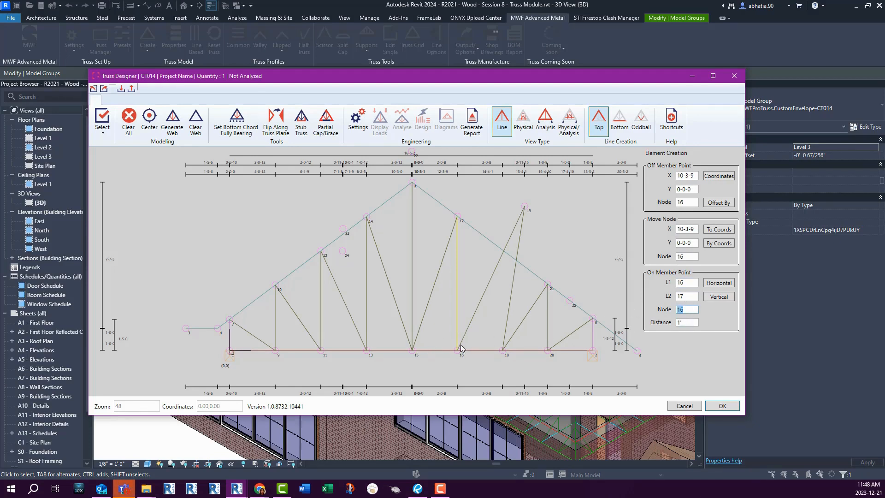
key("Tab")
left_click(728, 284)
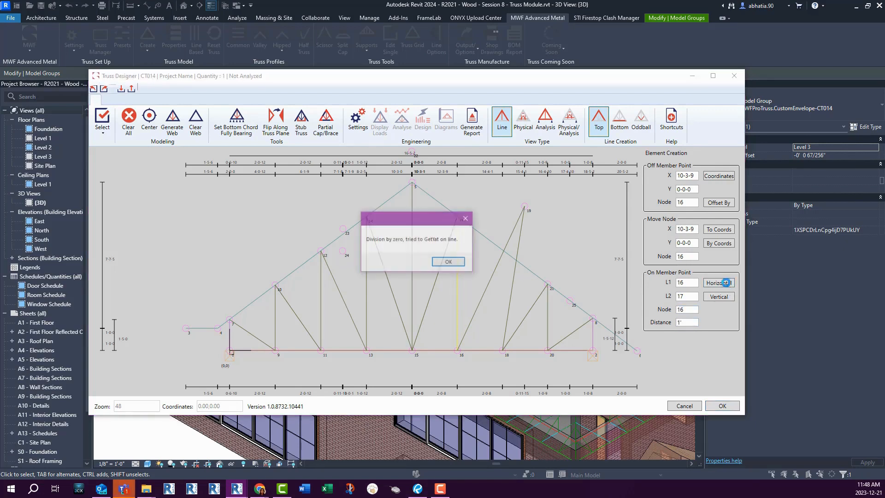
left_click(468, 218)
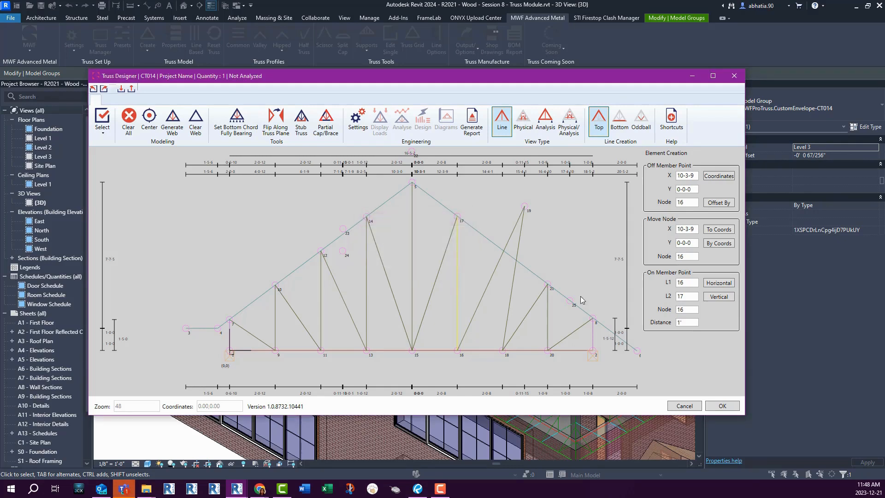
left_click(717, 298)
Step: Add on-member points on the bottom chord at horizontal distances of 1' and -1' from node 16
left_click(480, 350)
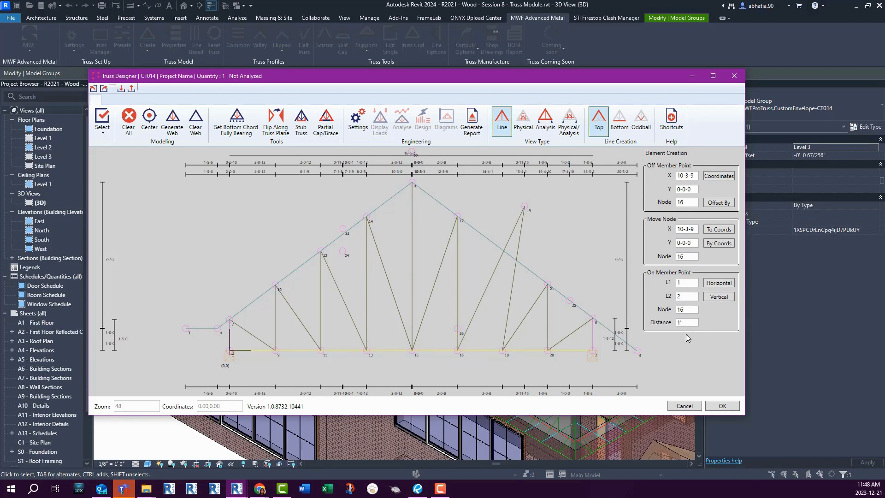
left_click(716, 283)
left_click(457, 351)
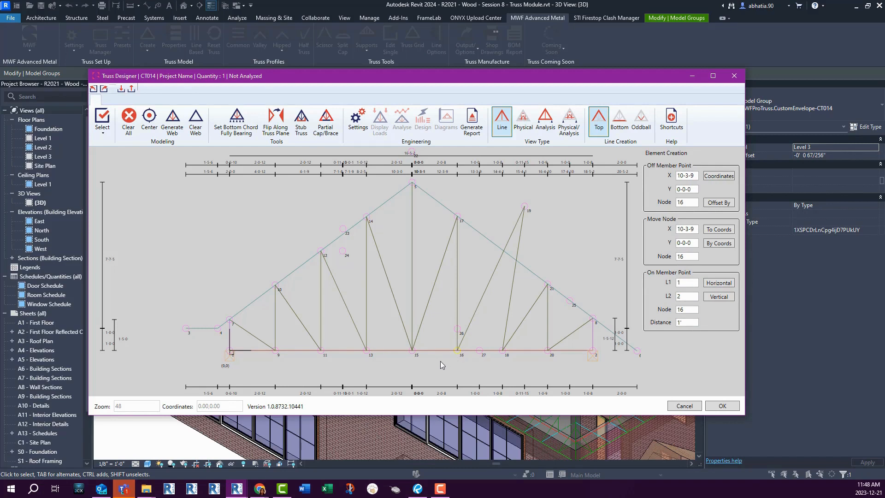
left_click(679, 323)
left_click(722, 288)
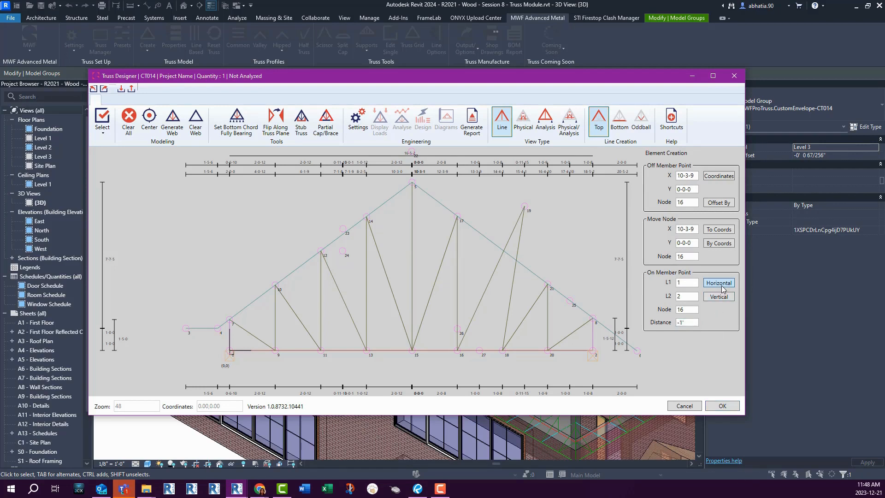